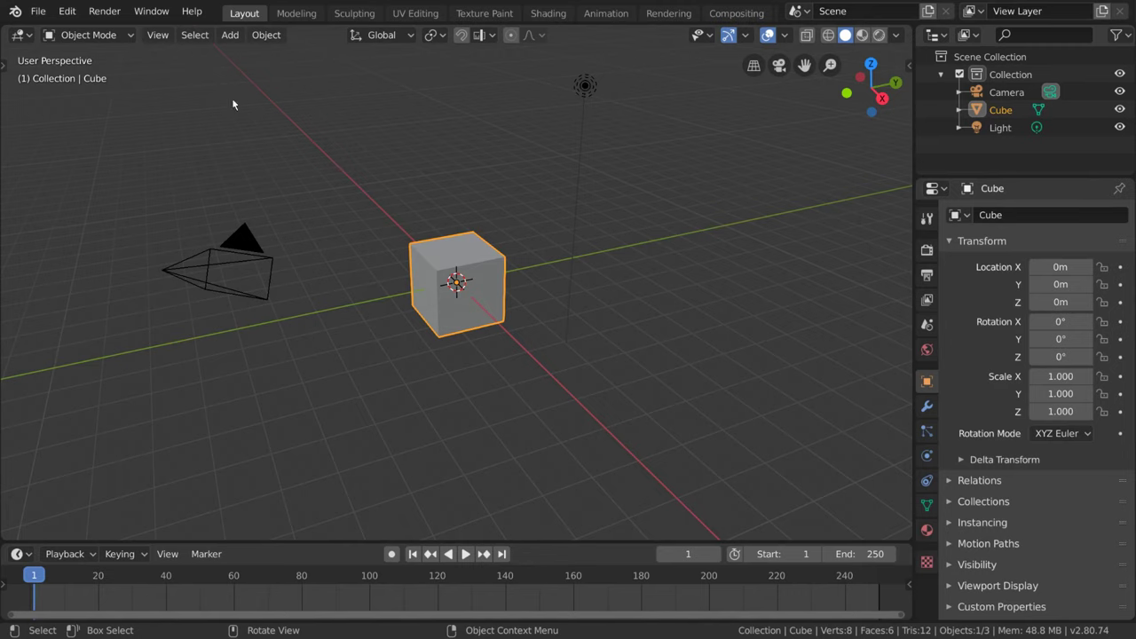
# Step: Switch to the Modeling workspace and activate the Loop Cut tool for the cube
pyautogui.click(297, 14)
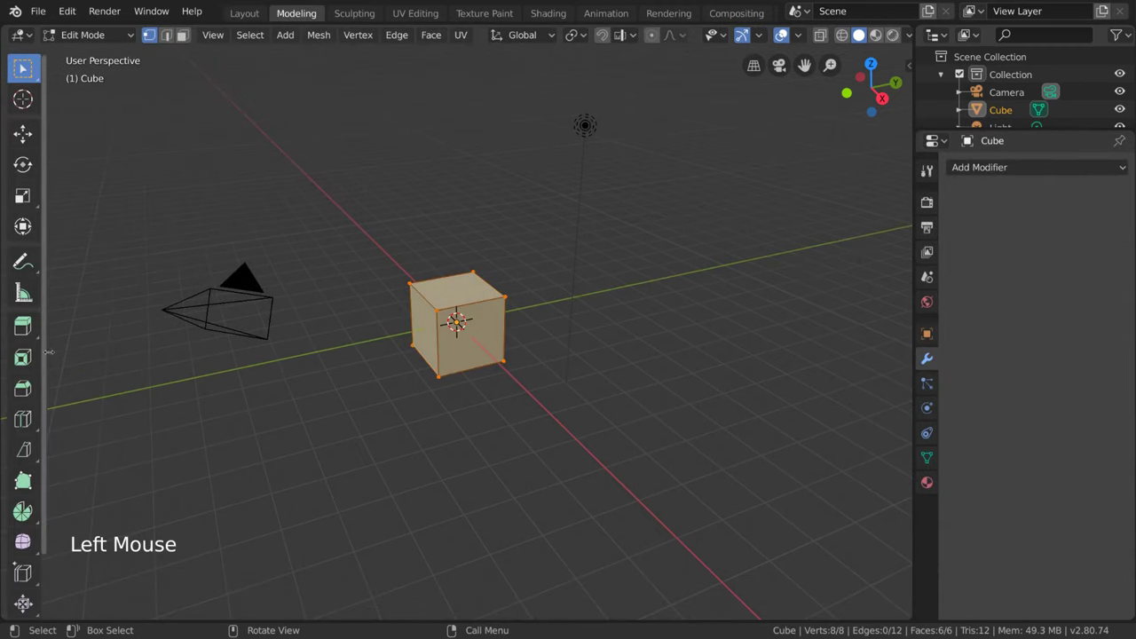
pyautogui.click(29, 430)
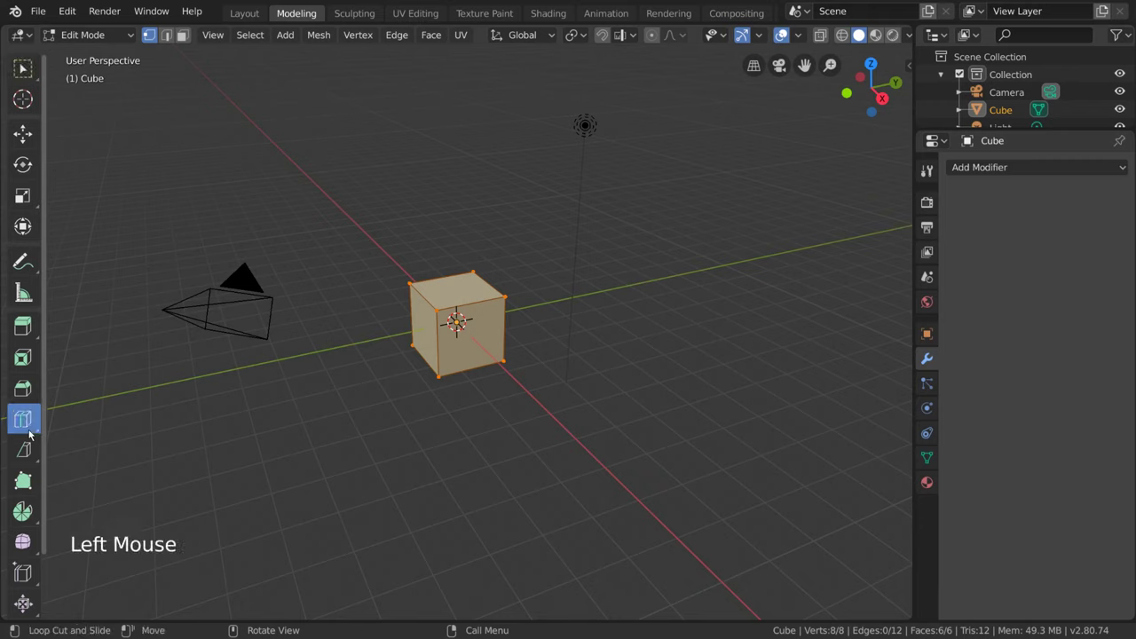
# Step: Add several horizontal and vertical loop cuts around the cube, starting with a horizontal one at mid-height
pyautogui.click(525, 336)
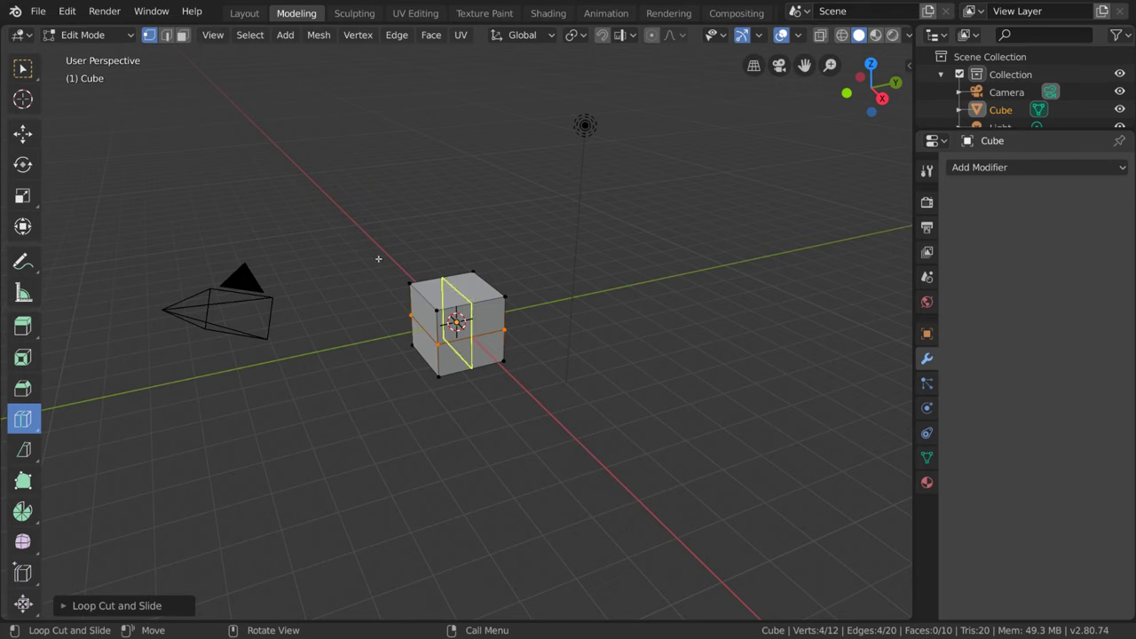
pyautogui.click(412, 400)
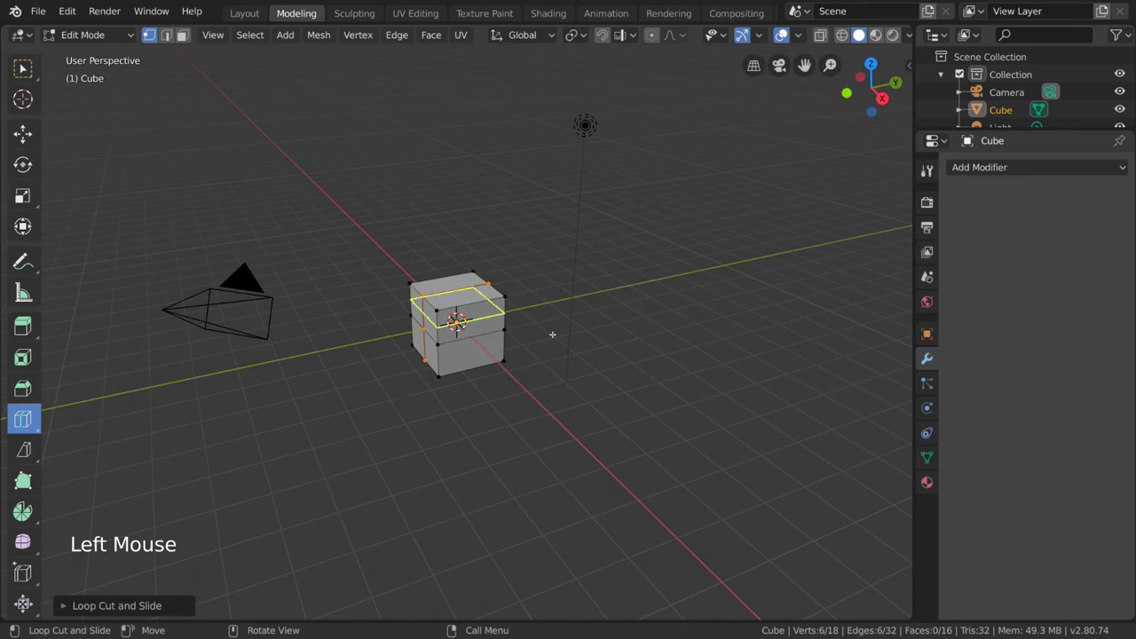
pyautogui.click(534, 359)
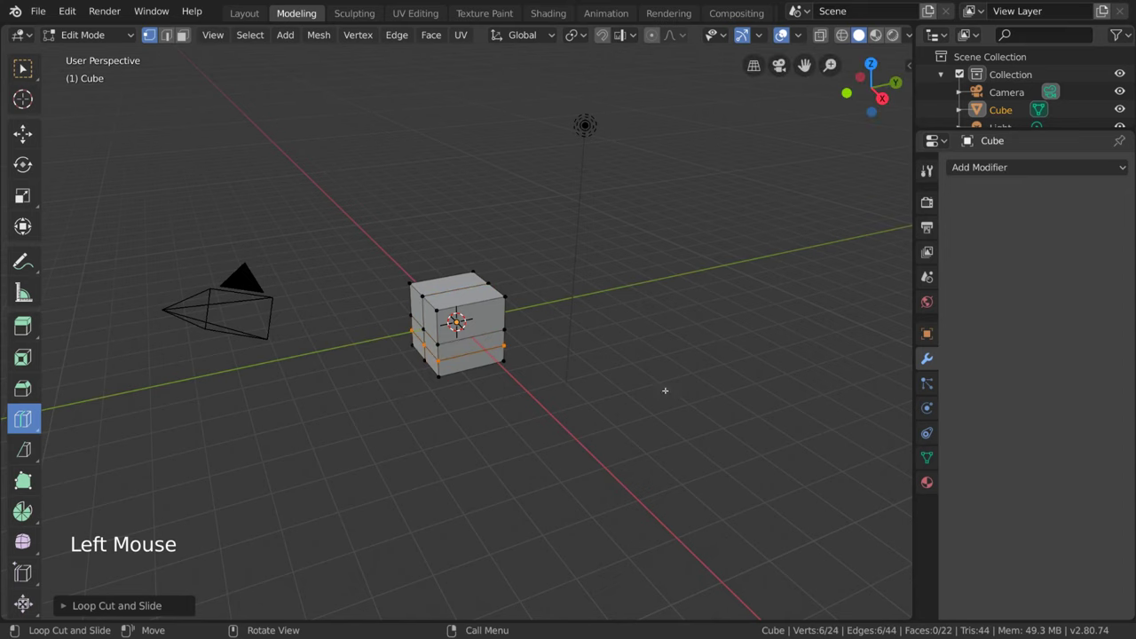
pyautogui.click(522, 363)
# Step: Undo all the loop cuts made on the cube
pyautogui.hotkey('ctrl', 'z')
pyautogui.hotkey('ctrl', 'z')
pyautogui.hotkey('ctrl', 'z')
pyautogui.hotkey('ctrl', 'z')
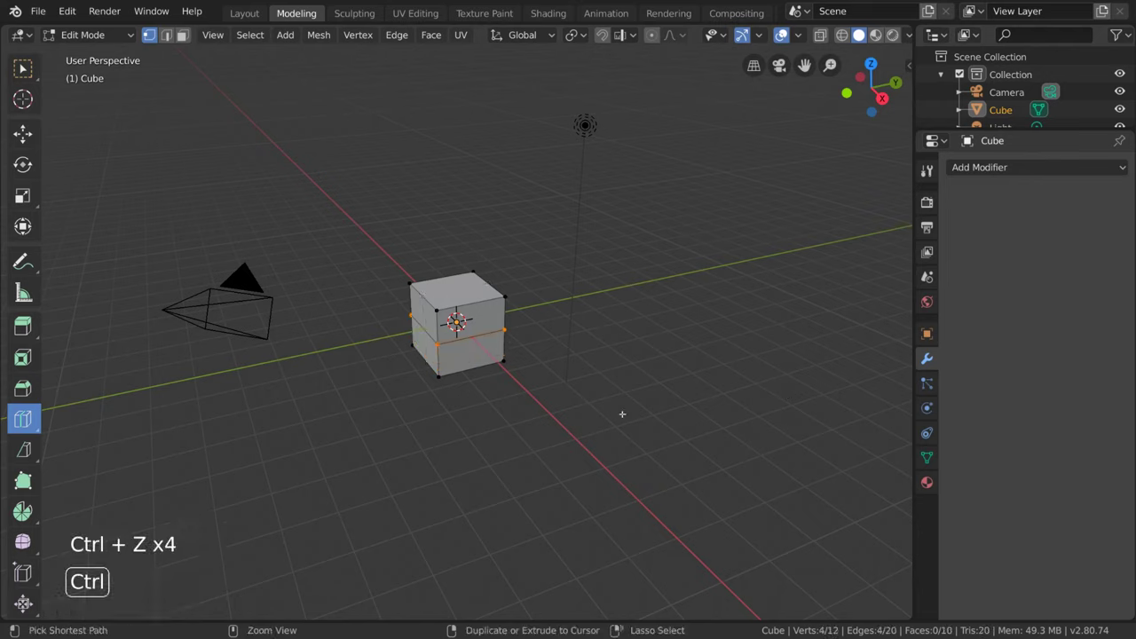
pyautogui.hotkey('ctrl', 'z')
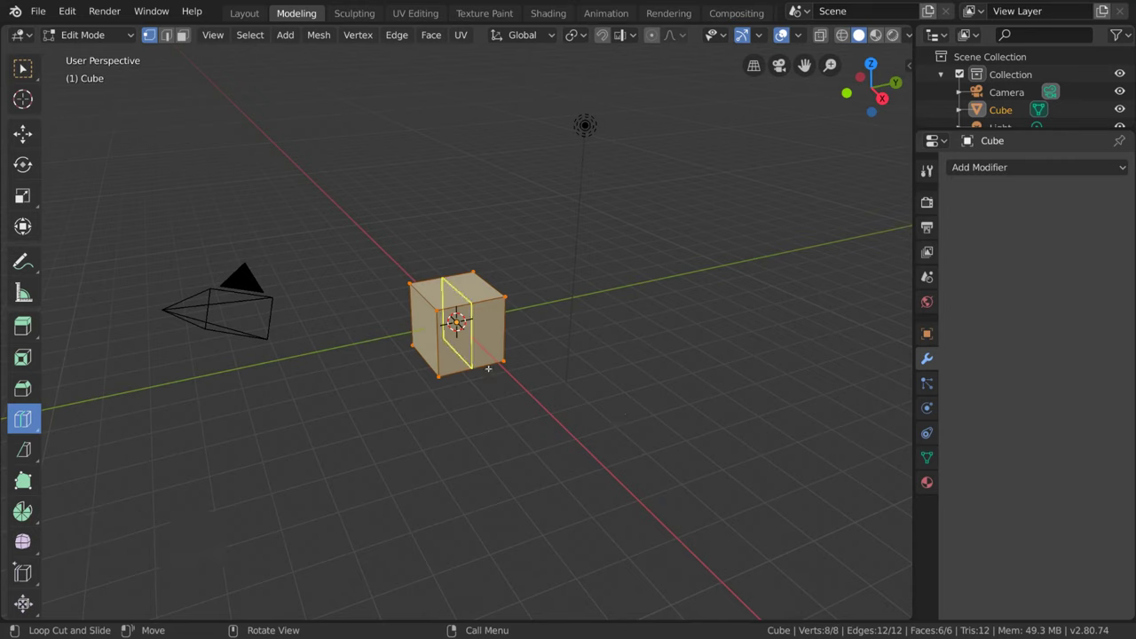
# Step: Add vertical loop cuts to the cube in both directions, sliding some of them toward its side edges
pyautogui.click(482, 313)
pyautogui.moveTo(482, 313); pyautogui.dragTo(543, 357)
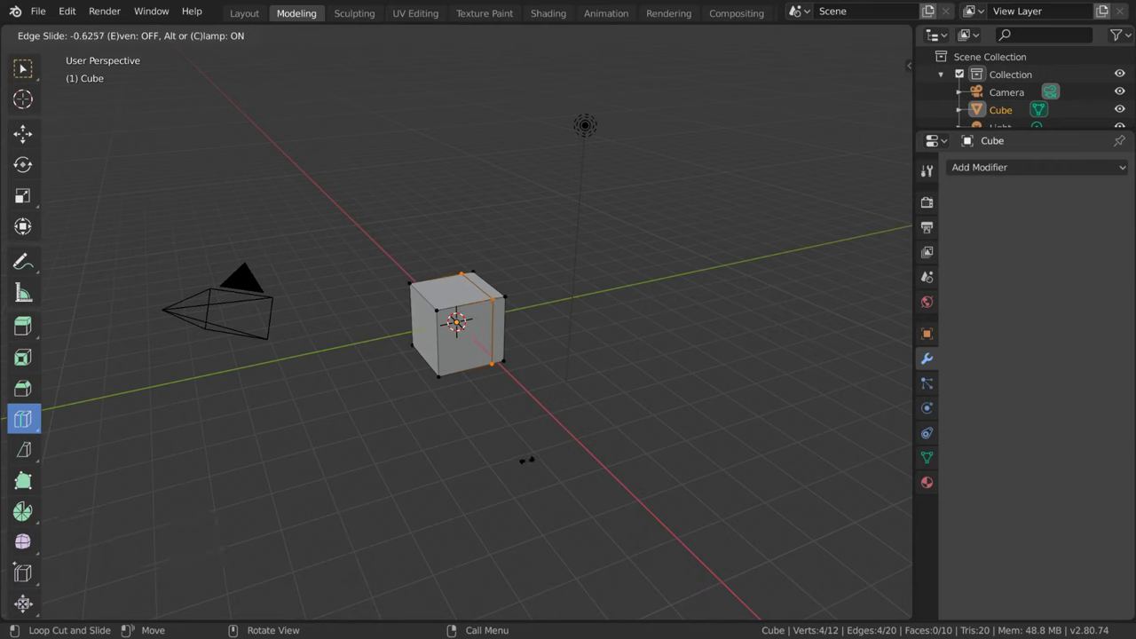
pyautogui.moveTo(526, 460); pyautogui.dragTo(515, 284)
pyautogui.moveTo(455, 311); pyautogui.dragTo(462, 325)
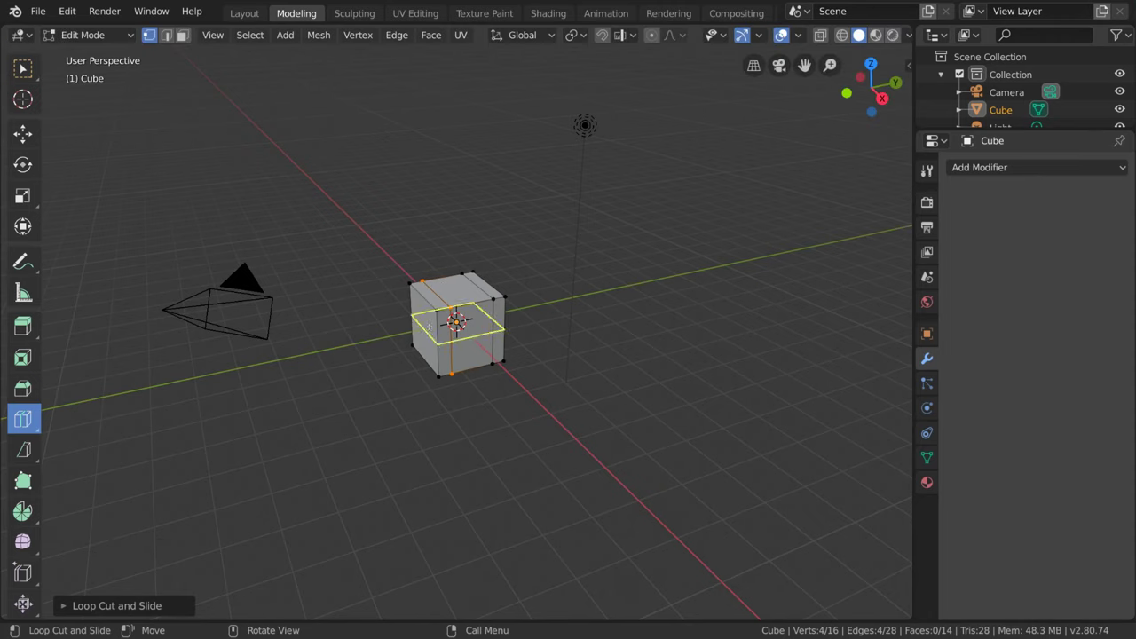
pyautogui.moveTo(418, 362); pyautogui.dragTo(518, 461)
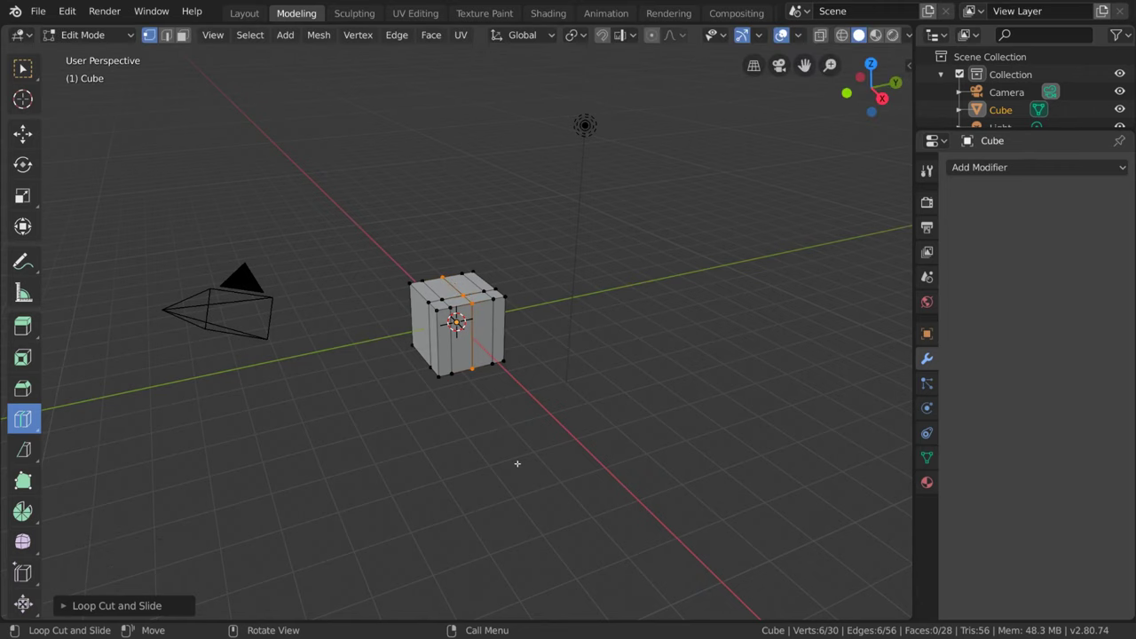
# Step: Undo the slid loop cuts back to the plain cube
pyautogui.hotkey('ctrl', 'z')
pyautogui.hotkey('ctrl', 'z')
pyautogui.click(466, 434)
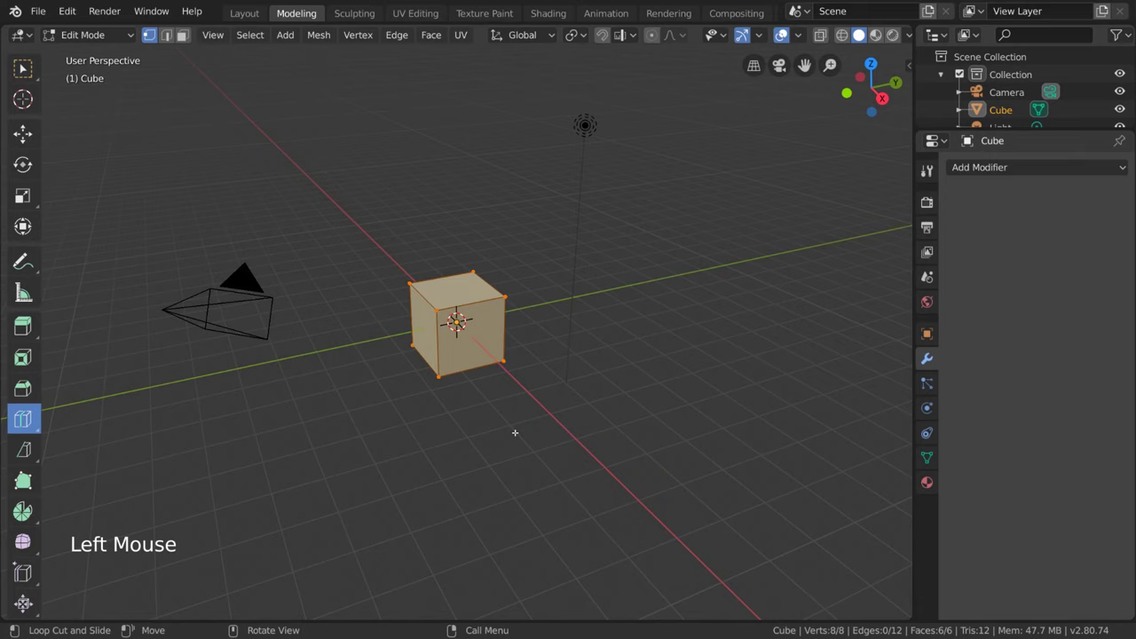
# Step: Add a centred vertical loop cut to the cube and set its number of cuts to 3
pyautogui.click(484, 377)
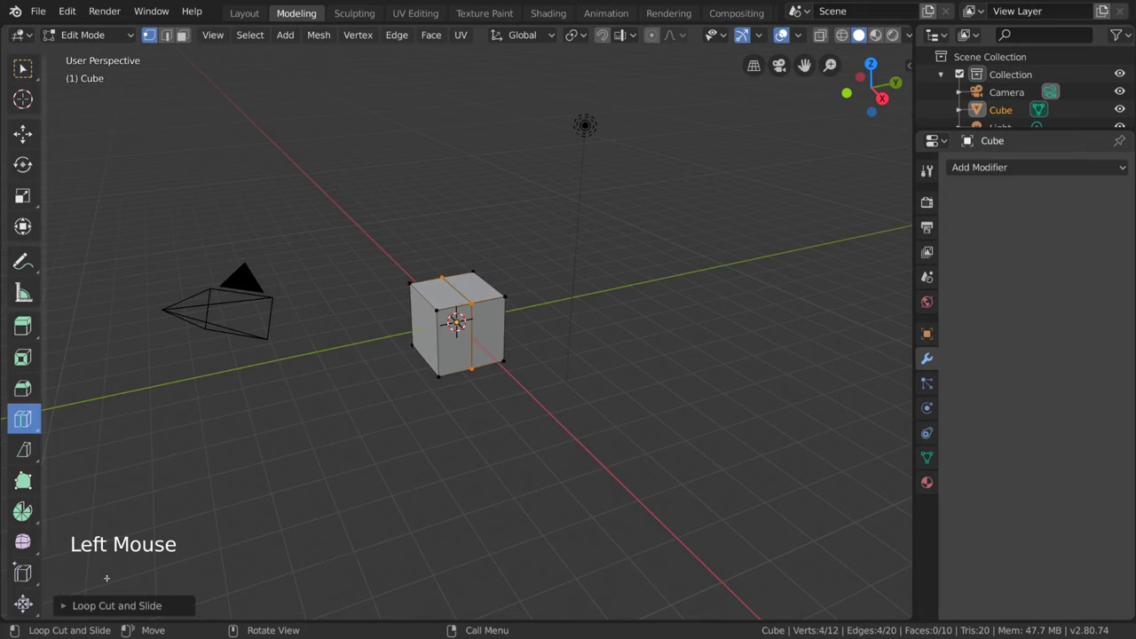
pyautogui.click(67, 609)
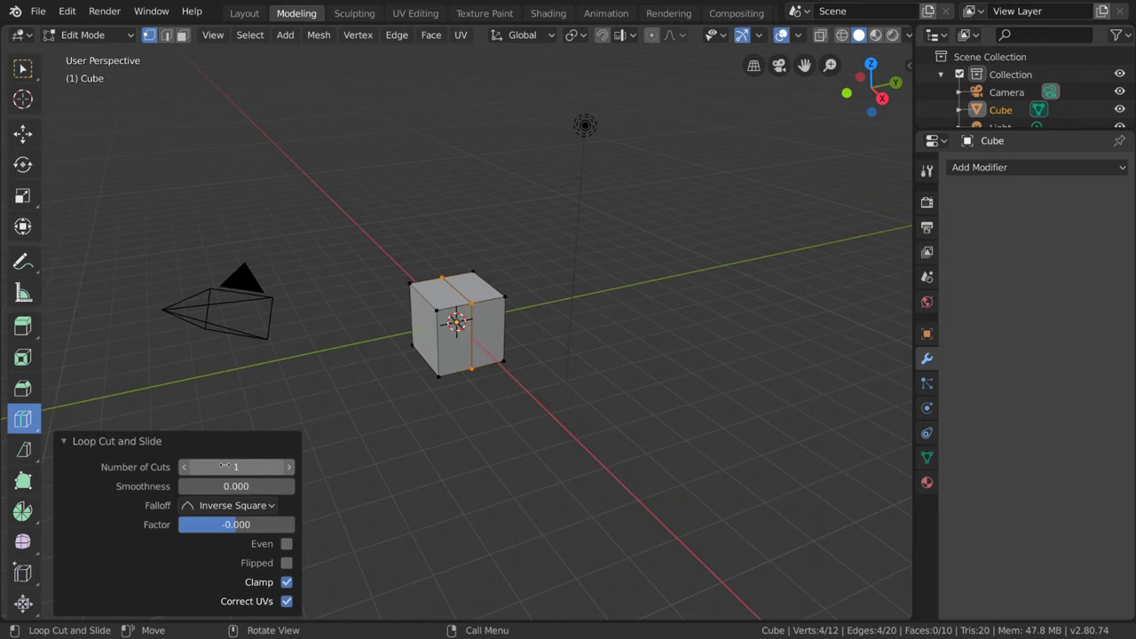
pyautogui.click(289, 467)
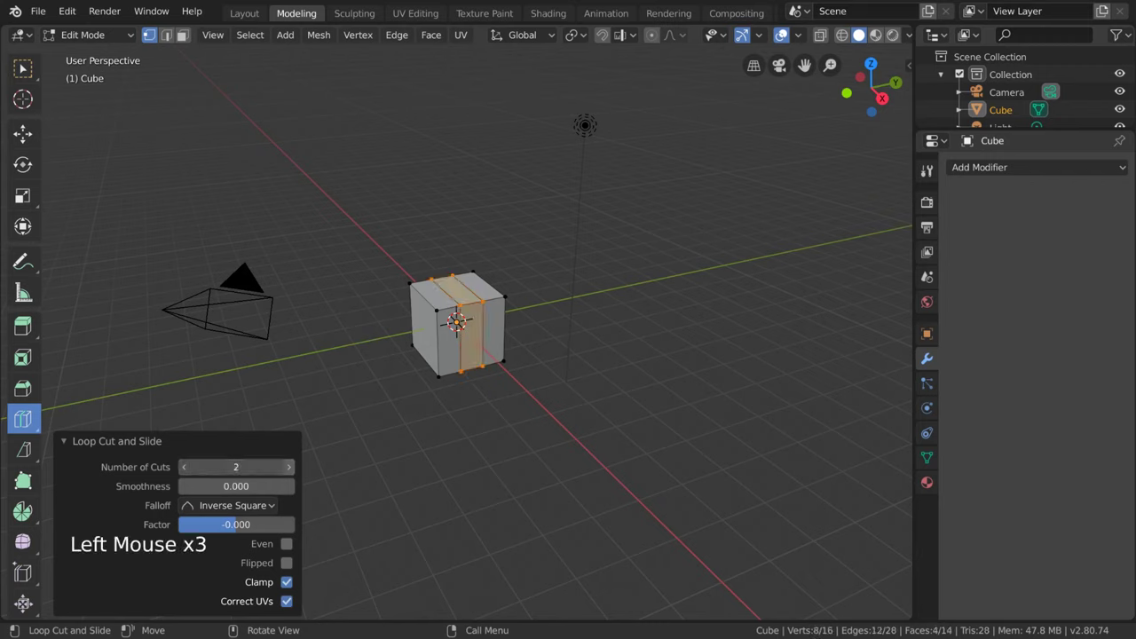
pyautogui.click(290, 467)
pyautogui.click(290, 467)
pyautogui.click(290, 467)
pyautogui.click(184, 467)
pyautogui.click(183, 467)
pyautogui.click(183, 467)
pyautogui.click(290, 467)
# Step: Try a smoothness of 0.320 and a factor of 0.016 on the three cuts, and undo the loop cut
pyautogui.click(183, 486)
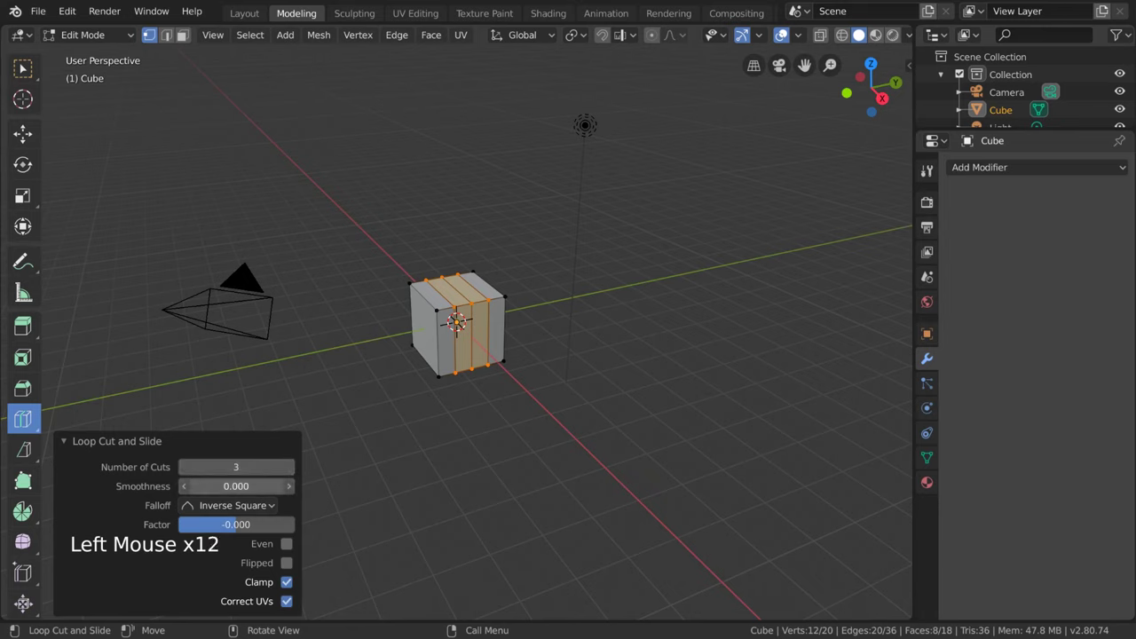
pyautogui.moveTo(184, 487); pyautogui.dragTo(238, 524)
pyautogui.click(262, 524)
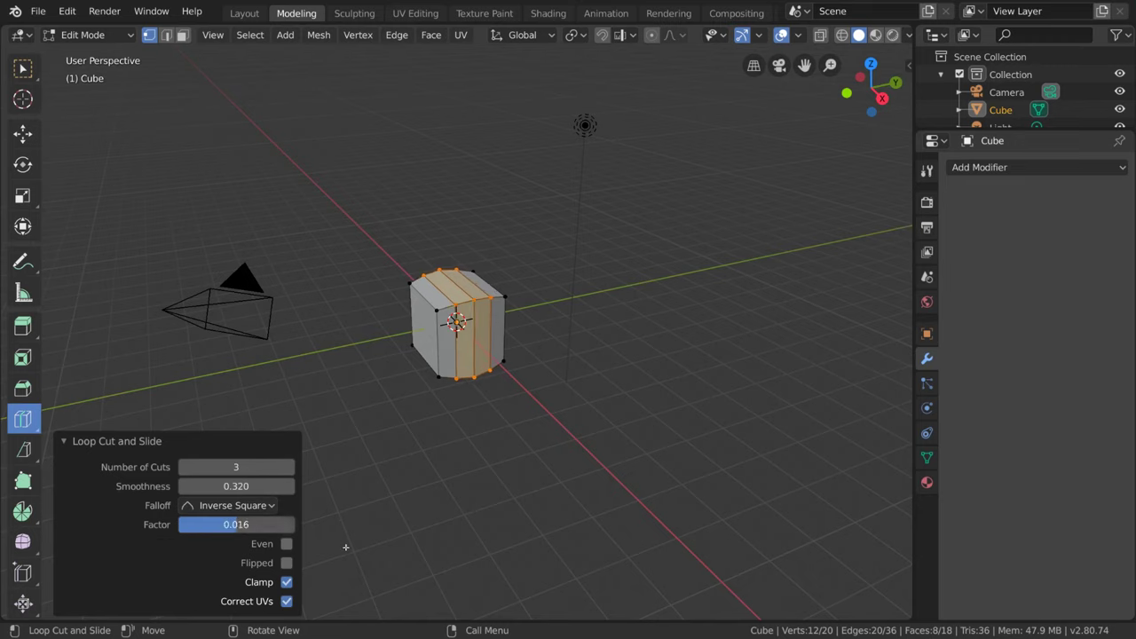
pyautogui.hotkey('ctrl', 'z')
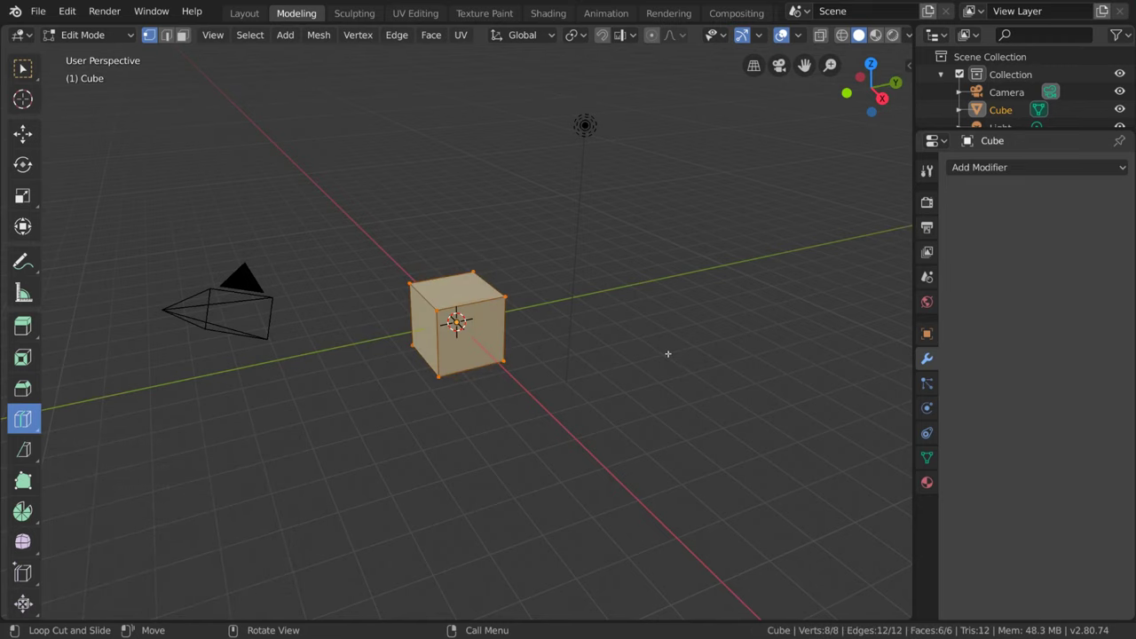
# Step: Add a horizontal loop cut around the middle of the cube
pyautogui.hotkey('ctrl', 'r')
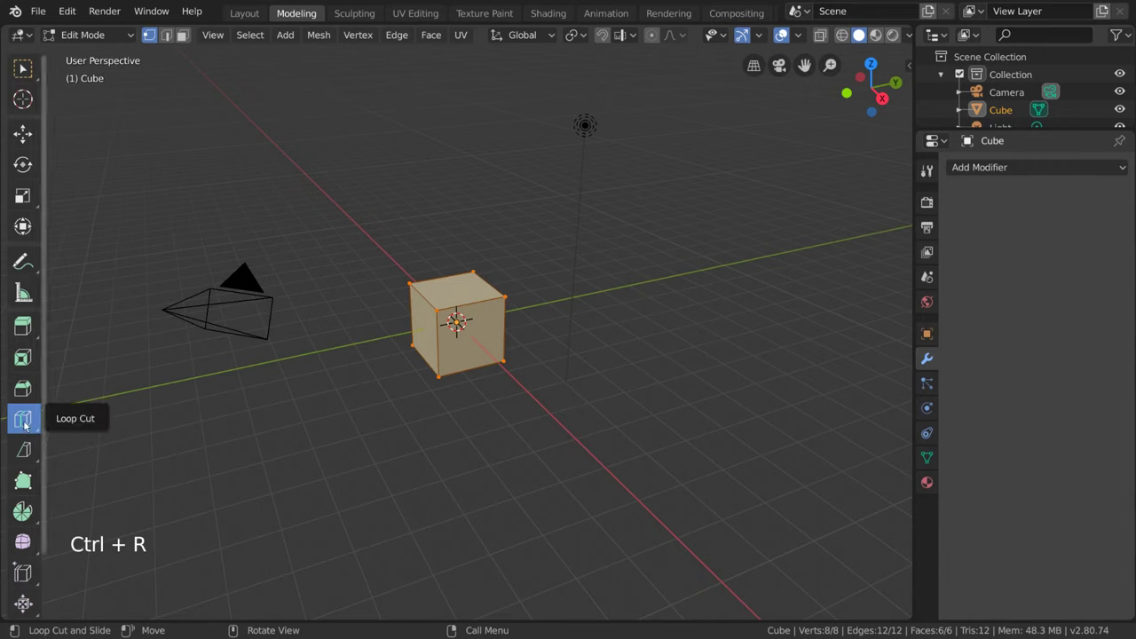
pyautogui.click(524, 340)
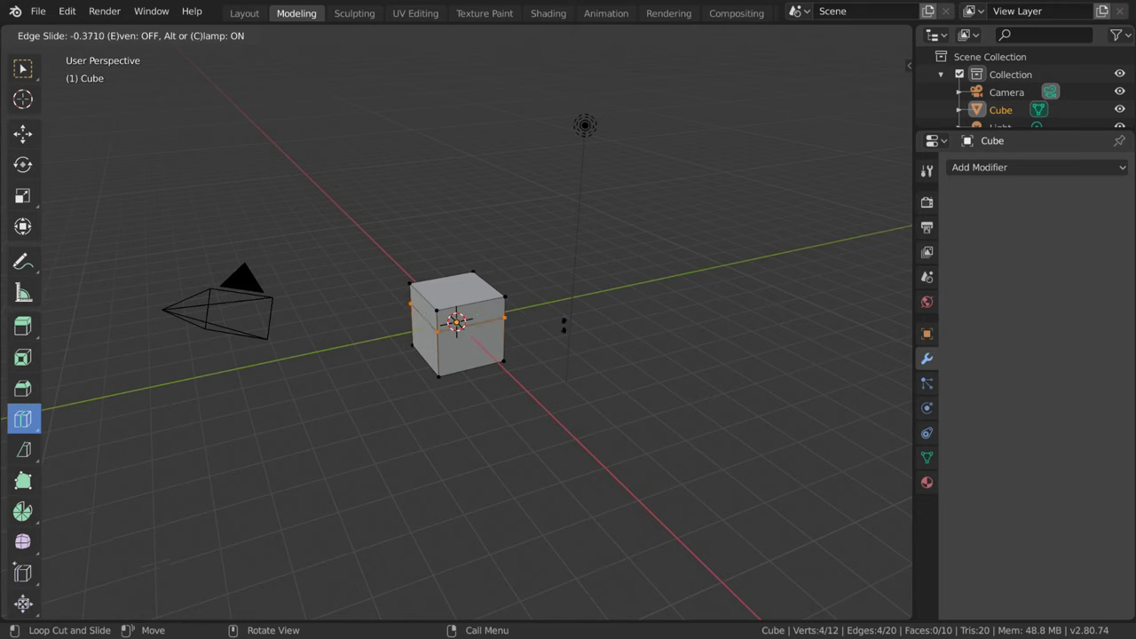
pyautogui.click(547, 338)
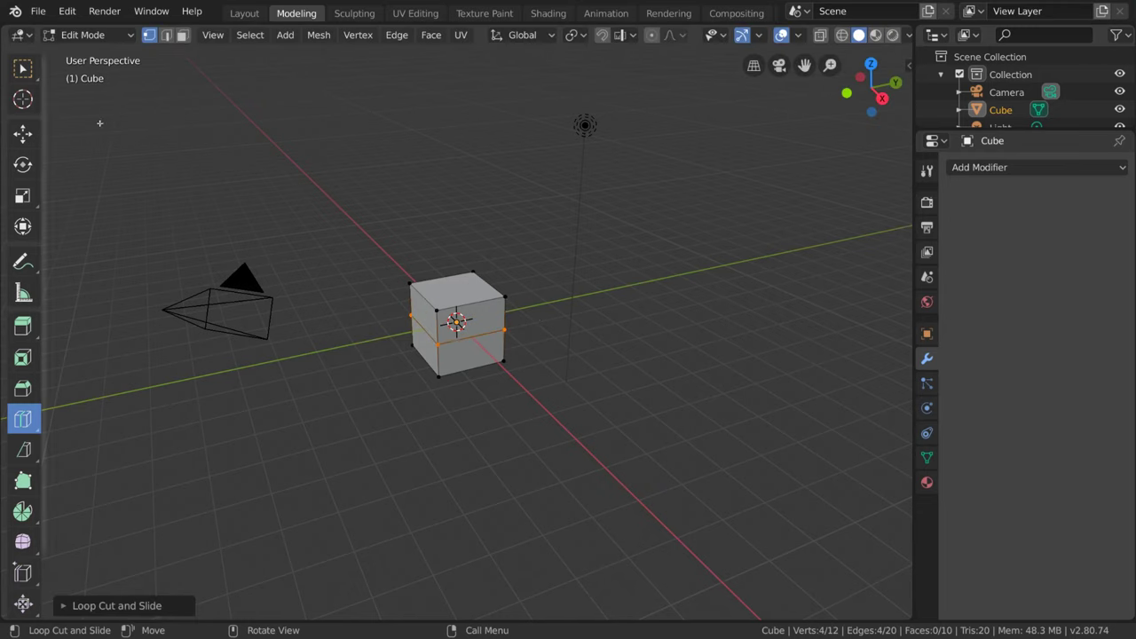
# Step: Switch to the Select Box tool and add a centred vertical loop cut crossing the horizontal one
pyautogui.click(23, 67)
pyautogui.hotkey('ctrl', 'r')
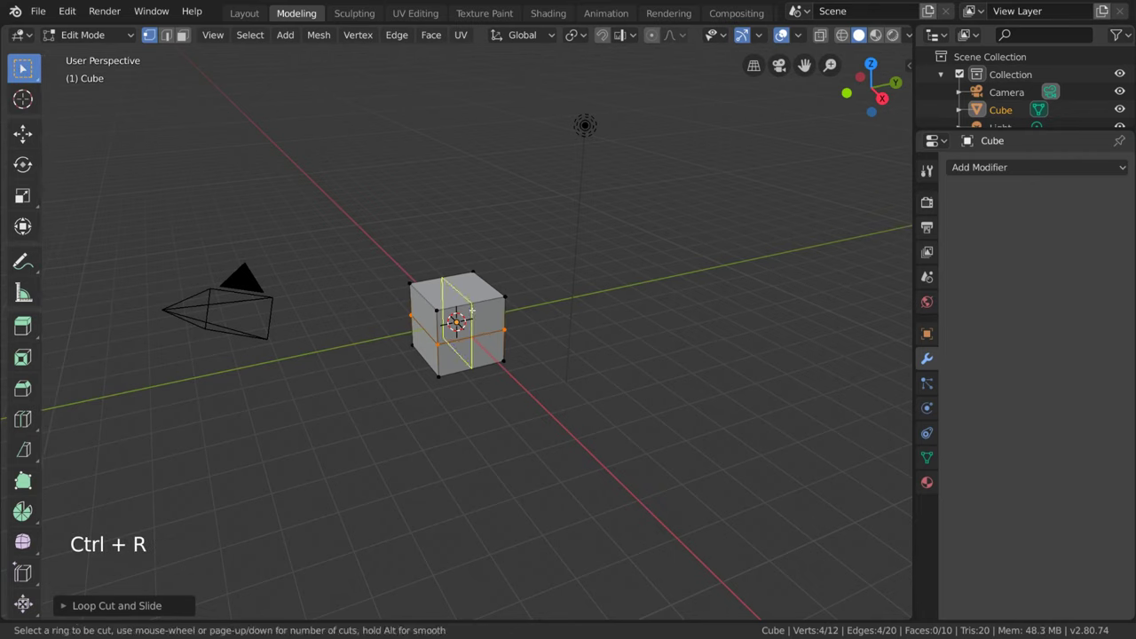
pyautogui.click(473, 311)
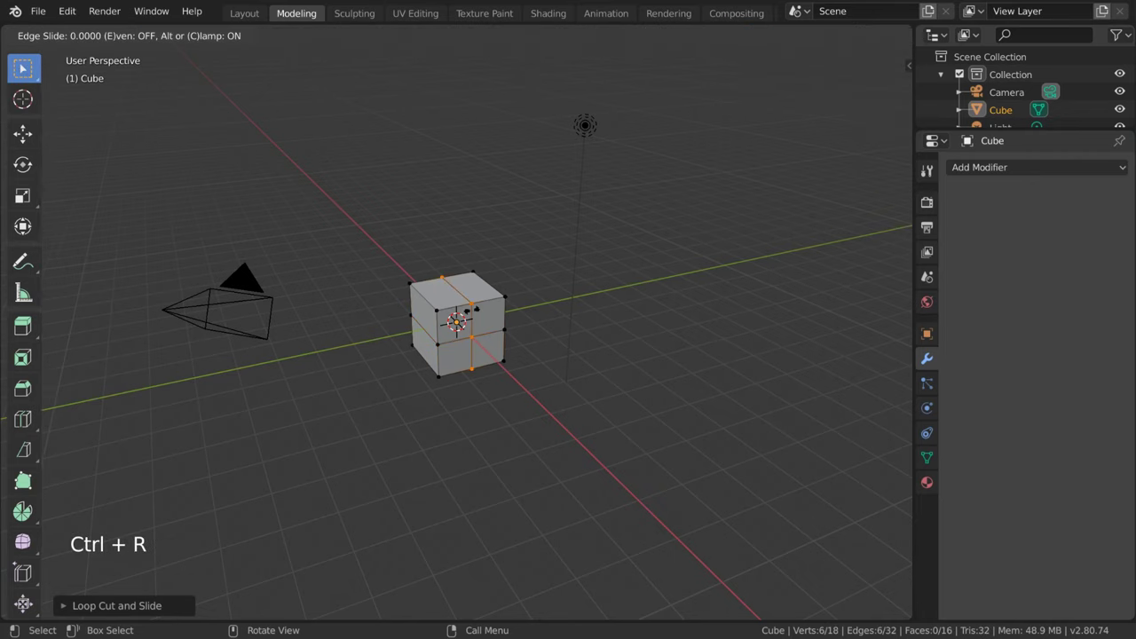
pyautogui.click(492, 413)
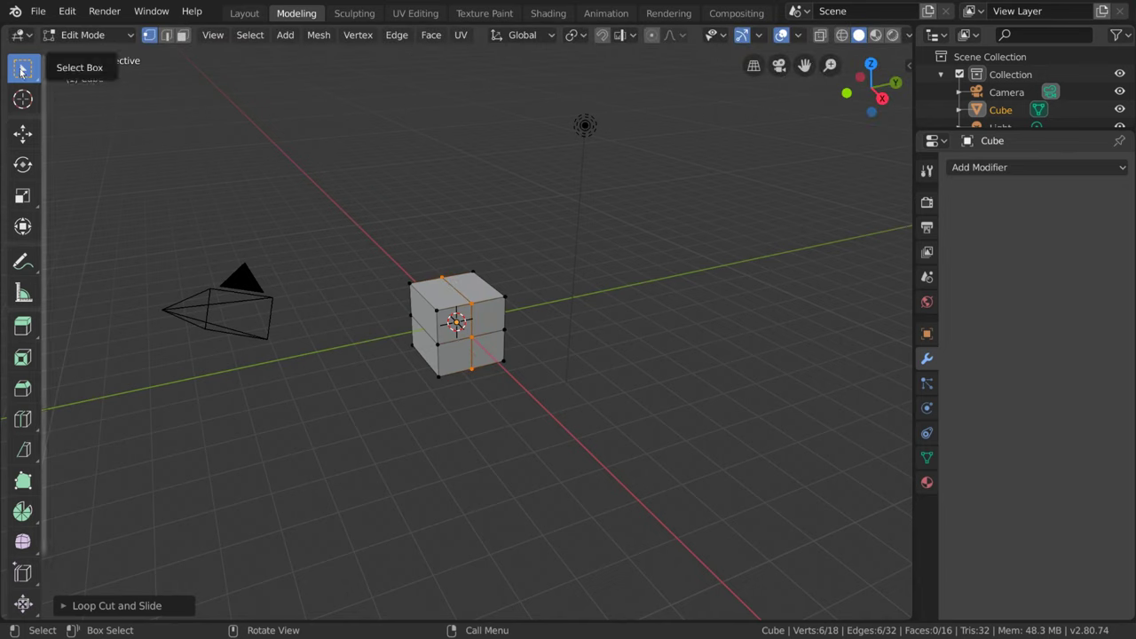
# Step: Add five evenly spaced parallel loop cuts across the cube's top and side, keeping them centred without sliding
pyautogui.hotkey('ctrl', 'r')
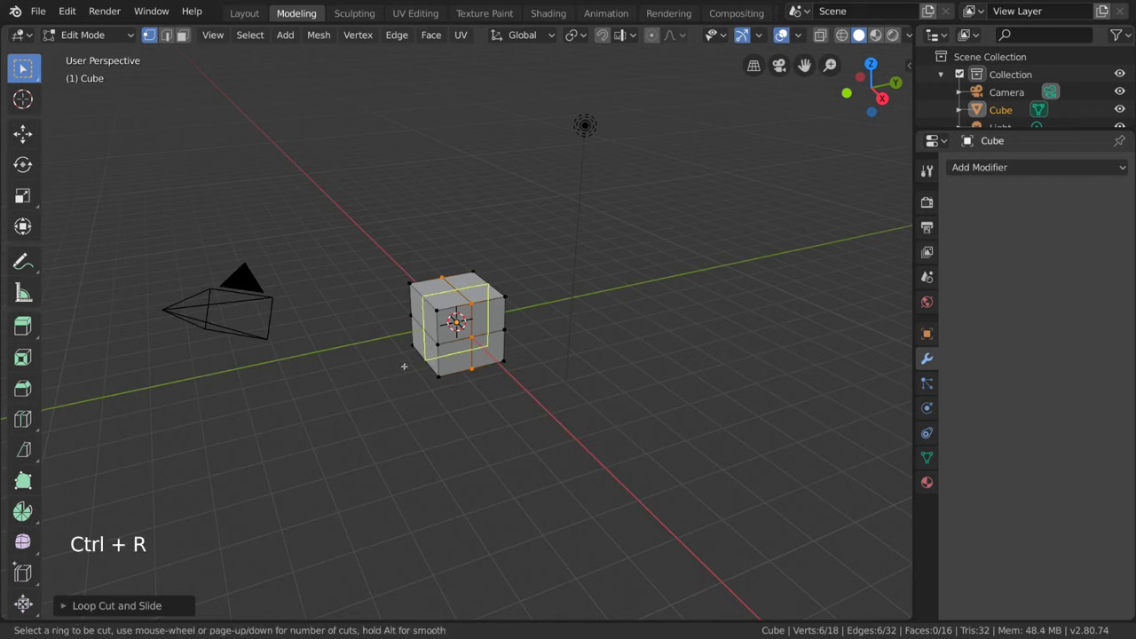
pyautogui.scroll(4, 405, 367)
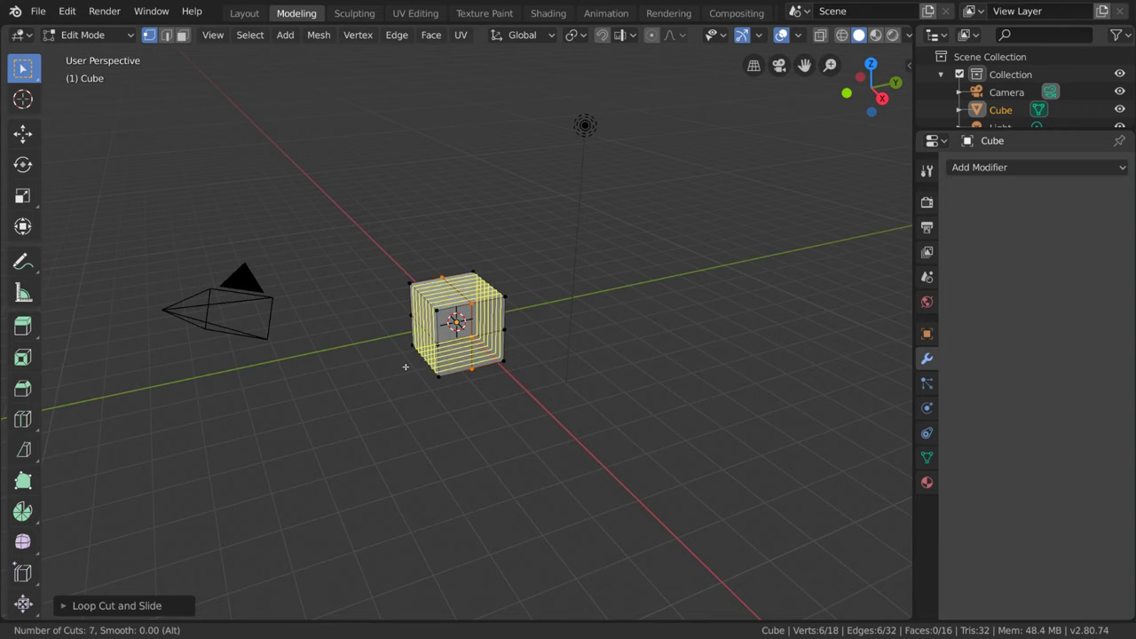
pyautogui.scroll(-4, 406, 366)
pyautogui.scroll(4, 406, 367)
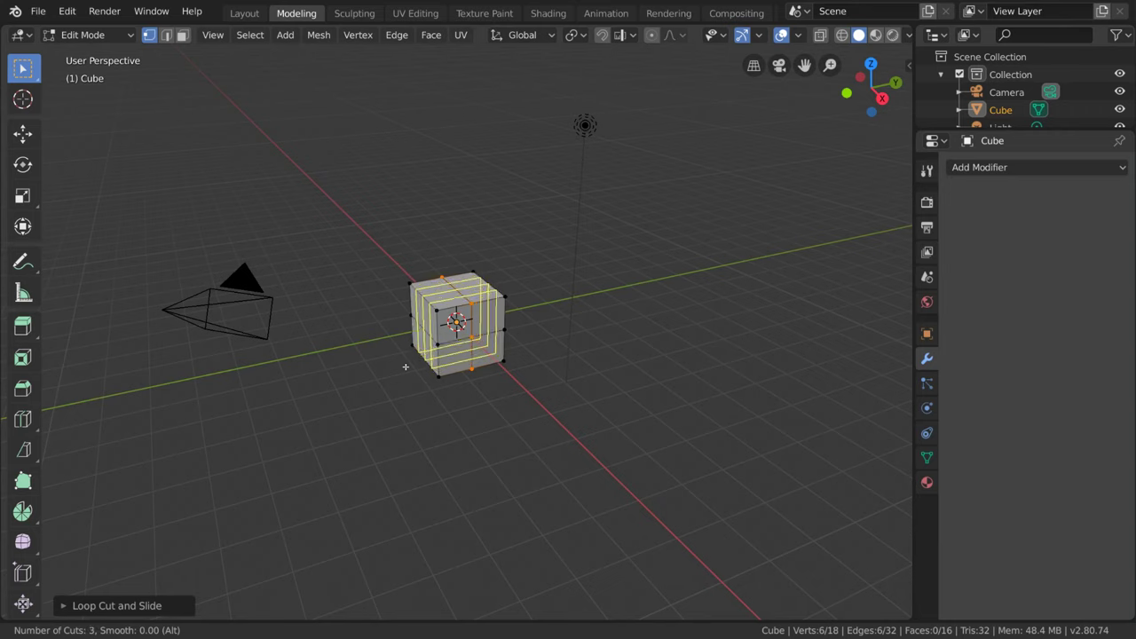
pyautogui.scroll(-4, 406, 367)
pyautogui.scroll(4, 406, 367)
pyautogui.click(405, 366)
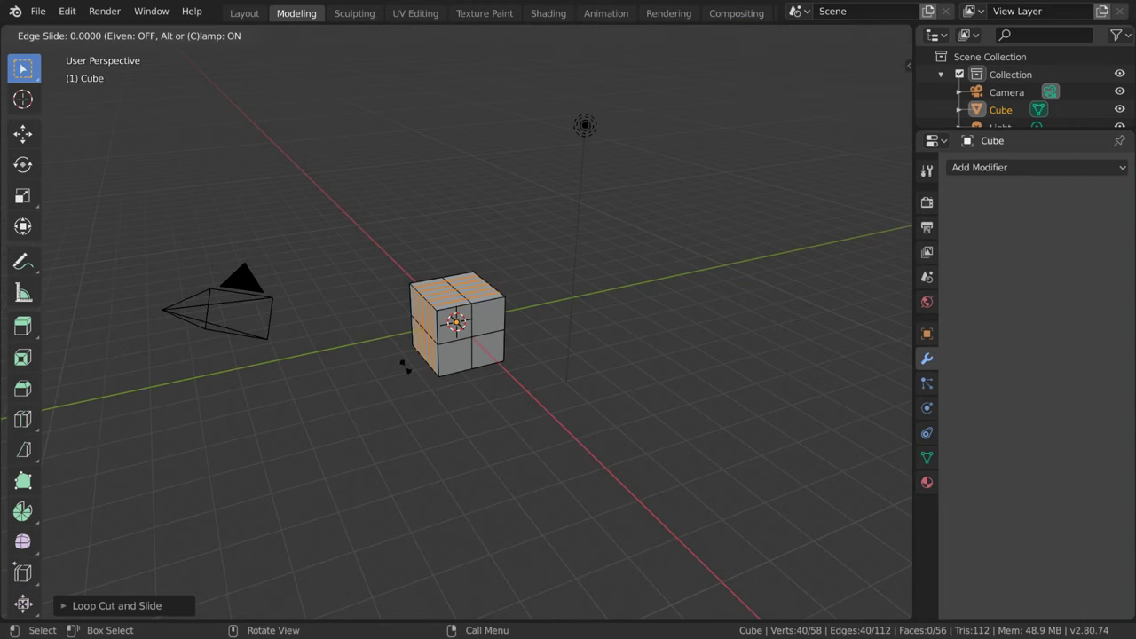
pyautogui.rightClick(406, 367)
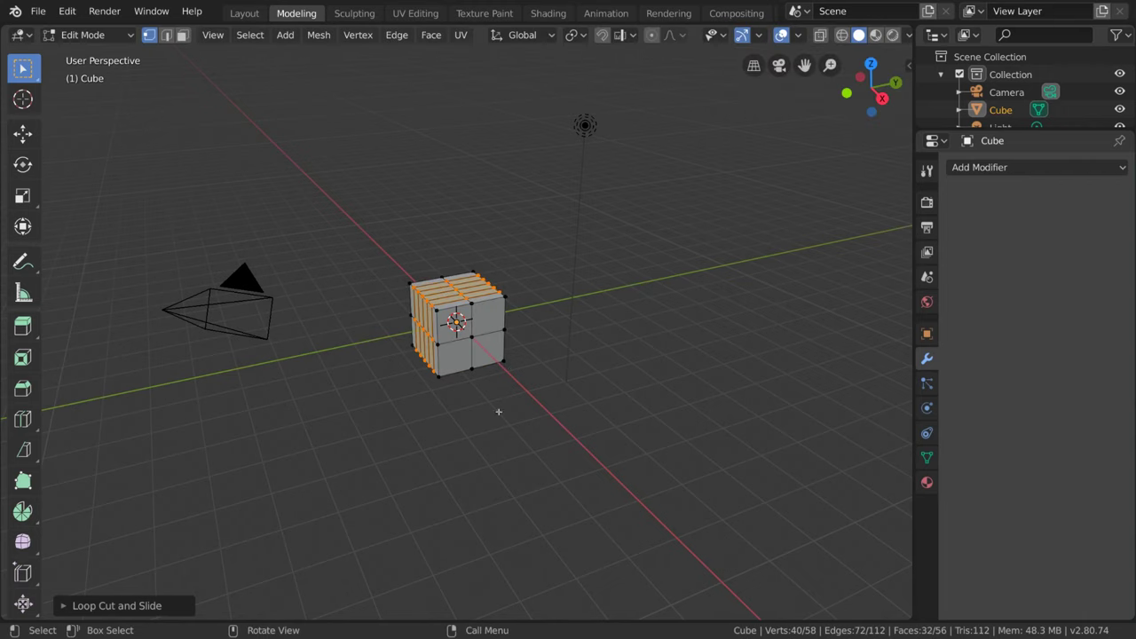
# Step: Add two more horizontal loop cuts, one in the cube's lower half and one slid close to its top edge
pyautogui.hotkey('ctrl', 'r')
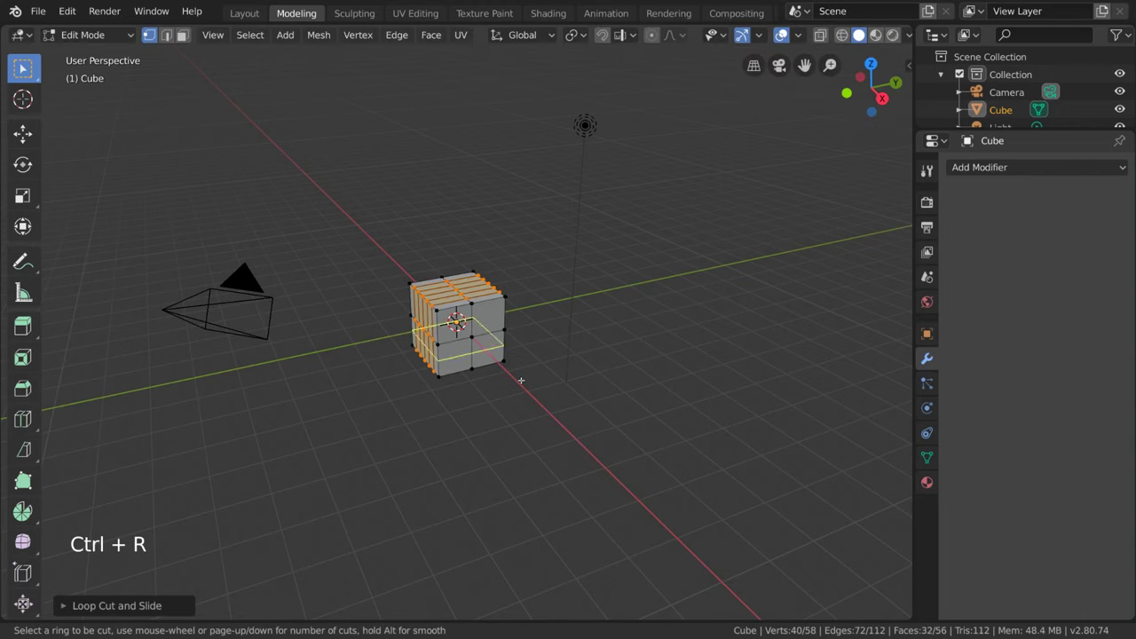
pyautogui.click(518, 355)
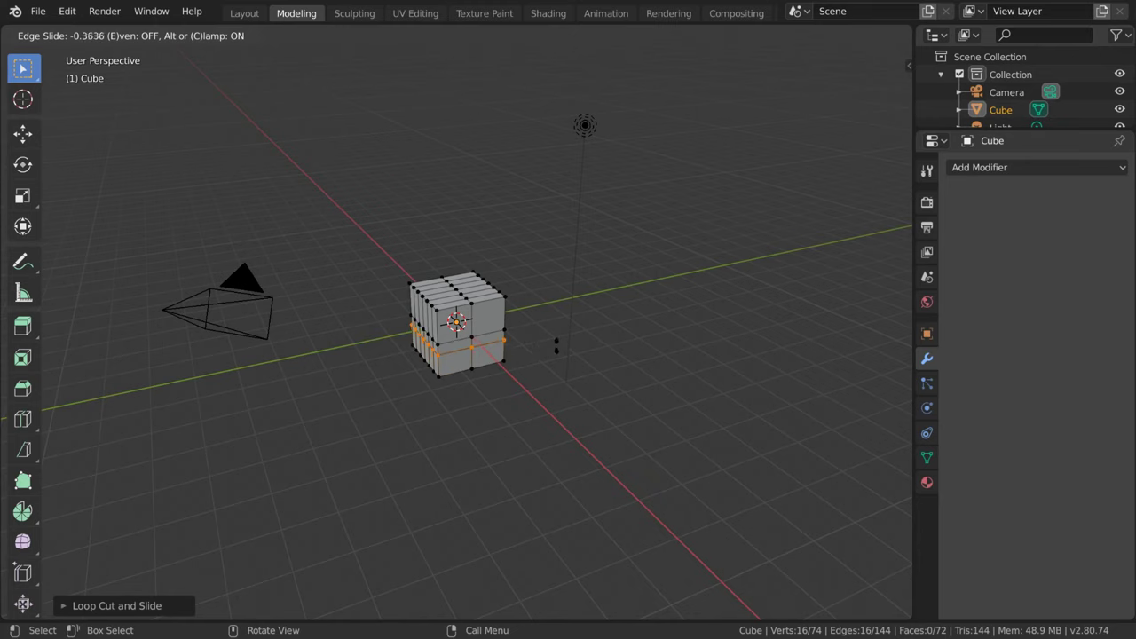
pyautogui.click(557, 341)
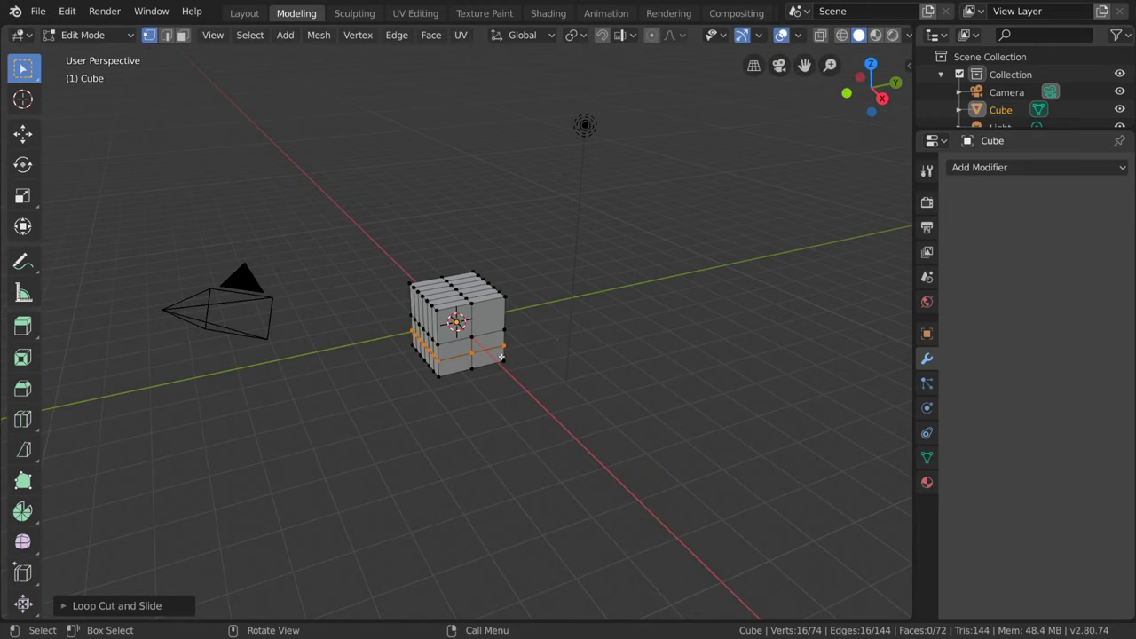
pyautogui.hotkey('ctrl', 'r')
pyautogui.click(541, 318)
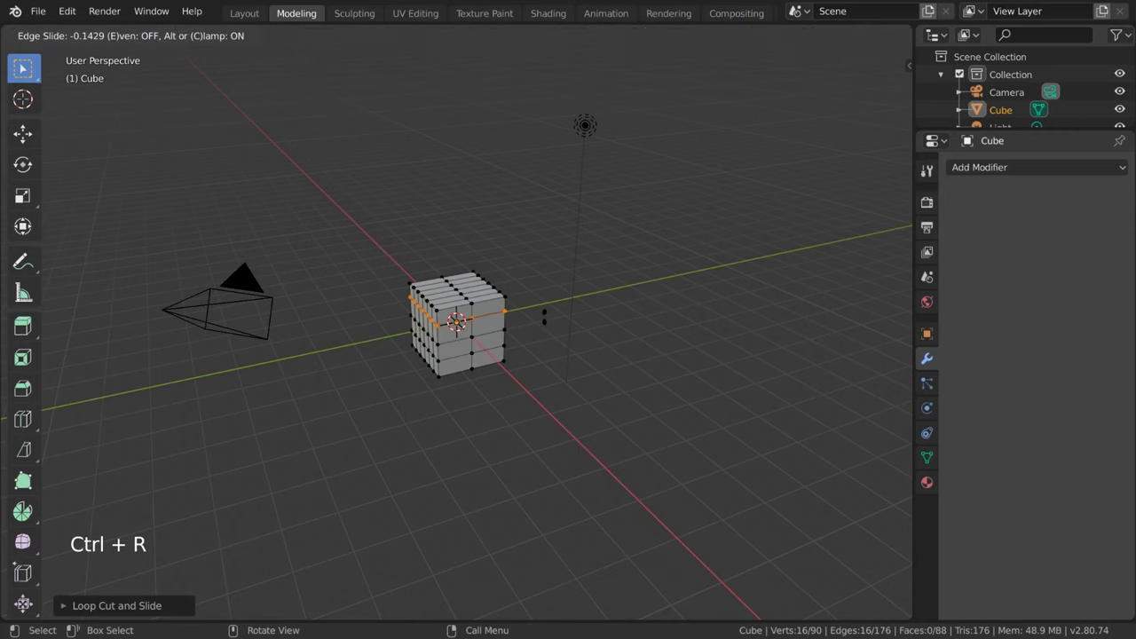
pyautogui.click(545, 309)
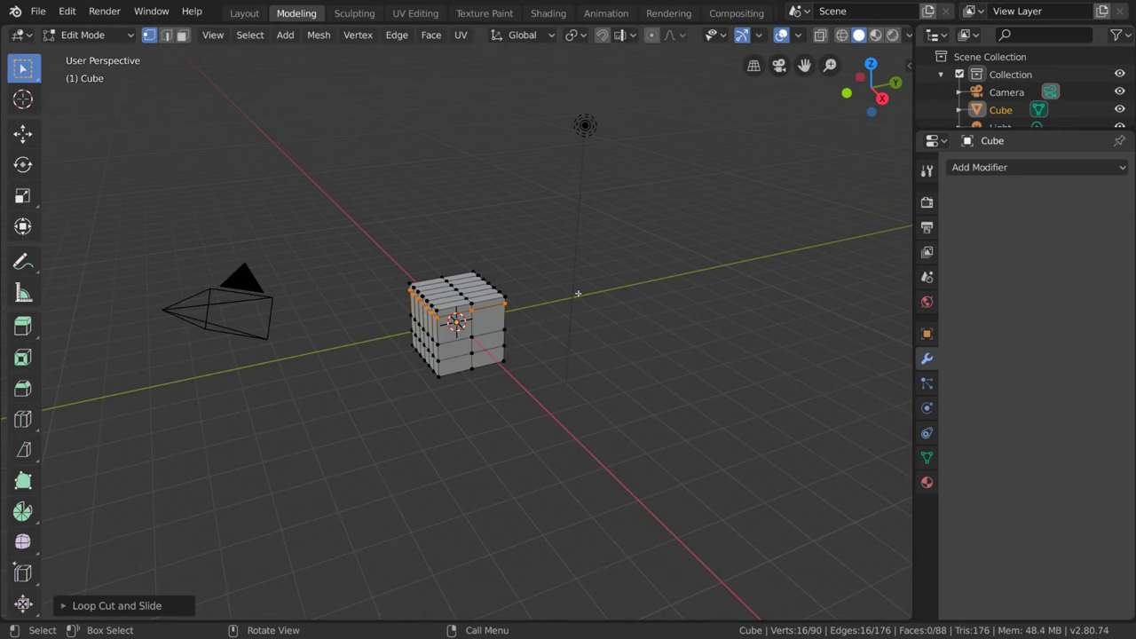
# Step: Undo every loop cut until only the plain cube remains
pyautogui.hotkey('ctrl', 'z')
pyautogui.hotkey('ctrl', 'z')
pyautogui.hotkey('ctrl', 'z')
pyautogui.hotkey('ctrl', 'z')
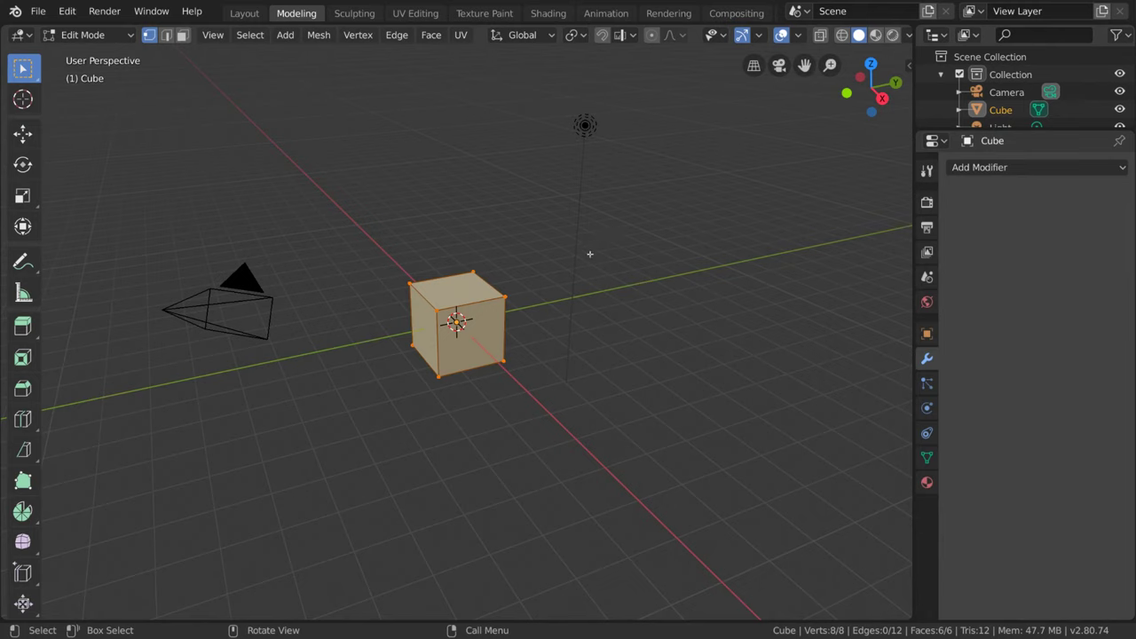
# Step: Flatten the cube along Z into a thin slab and add two loop cuts in each horizontal direction, slid towards its outer edges
pyautogui.click(23, 195)
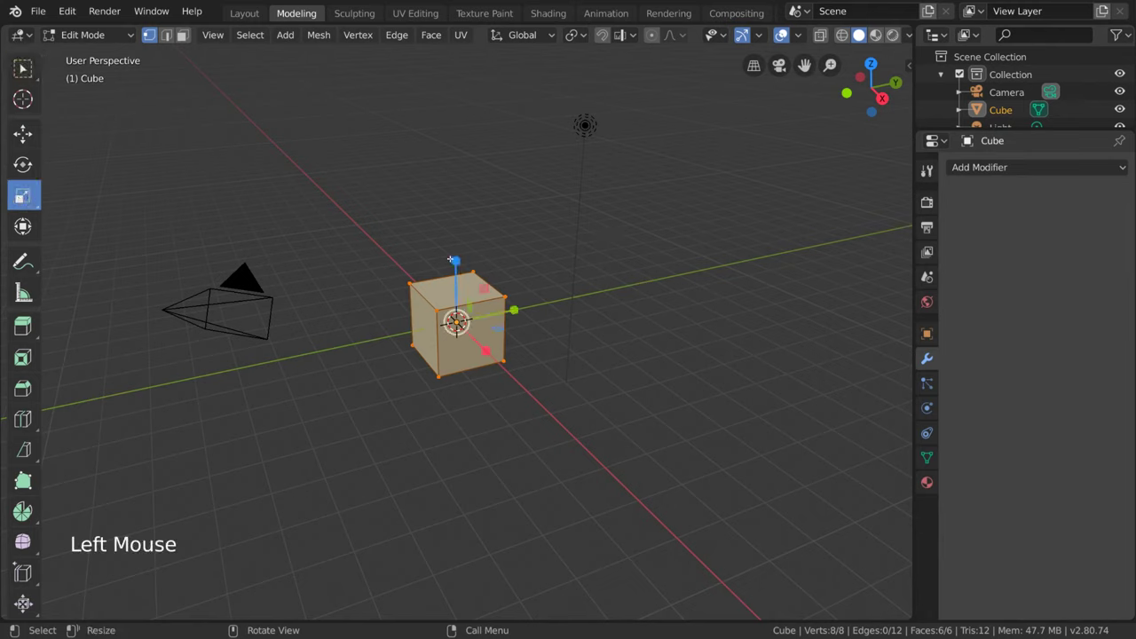
pyautogui.moveTo(453, 260); pyautogui.dragTo(454, 314)
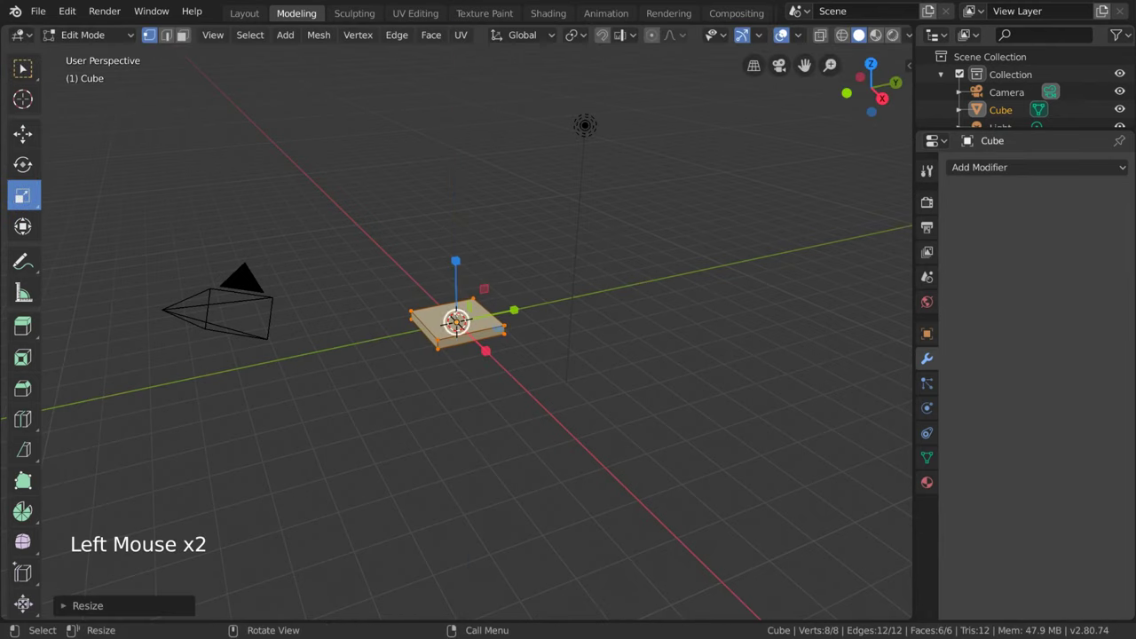
pyautogui.click(23, 418)
pyautogui.click(478, 355)
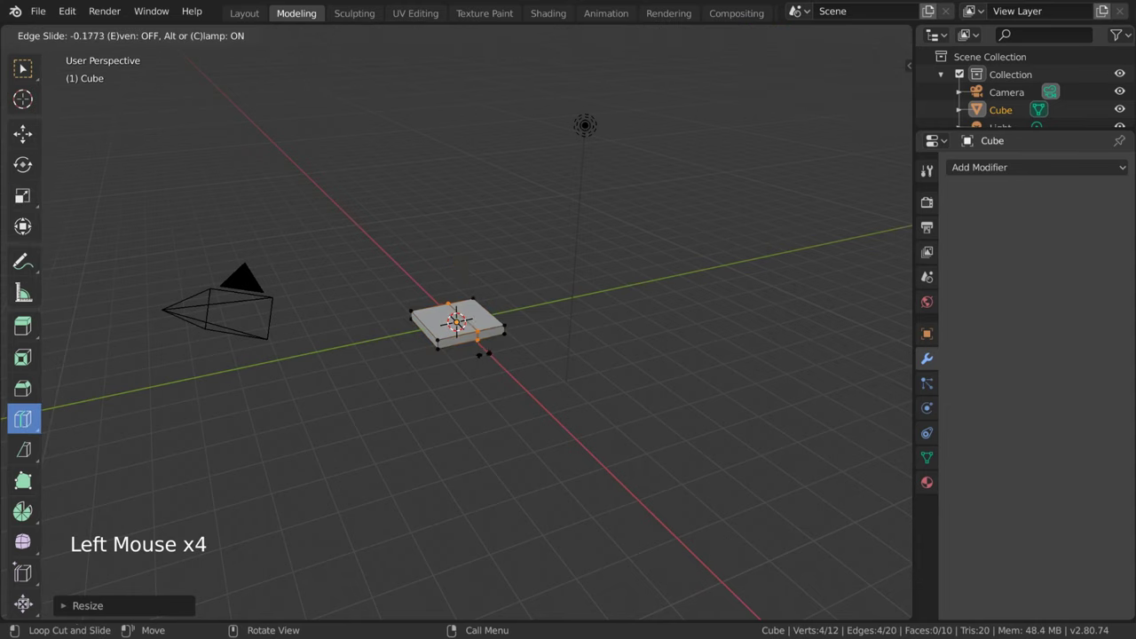
pyautogui.moveTo(481, 347); pyautogui.dragTo(460, 328)
pyautogui.scroll(6, 518, 270)
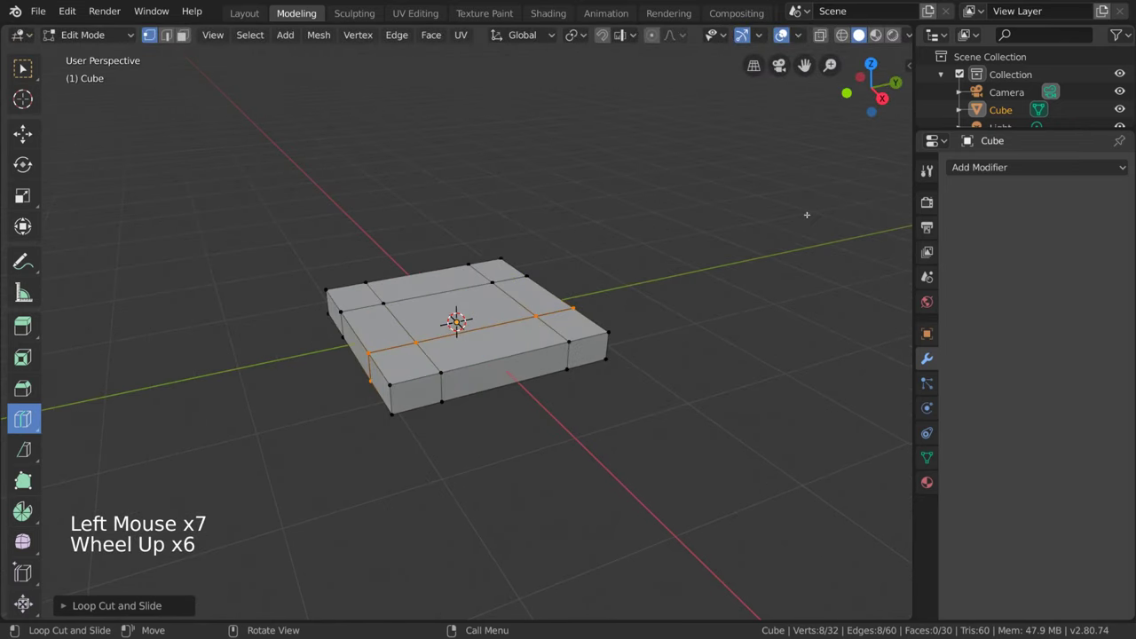
# Step: Switch to face selection with the Select Box tool and select the four corner faces on the slab's underside
pyautogui.press('3')
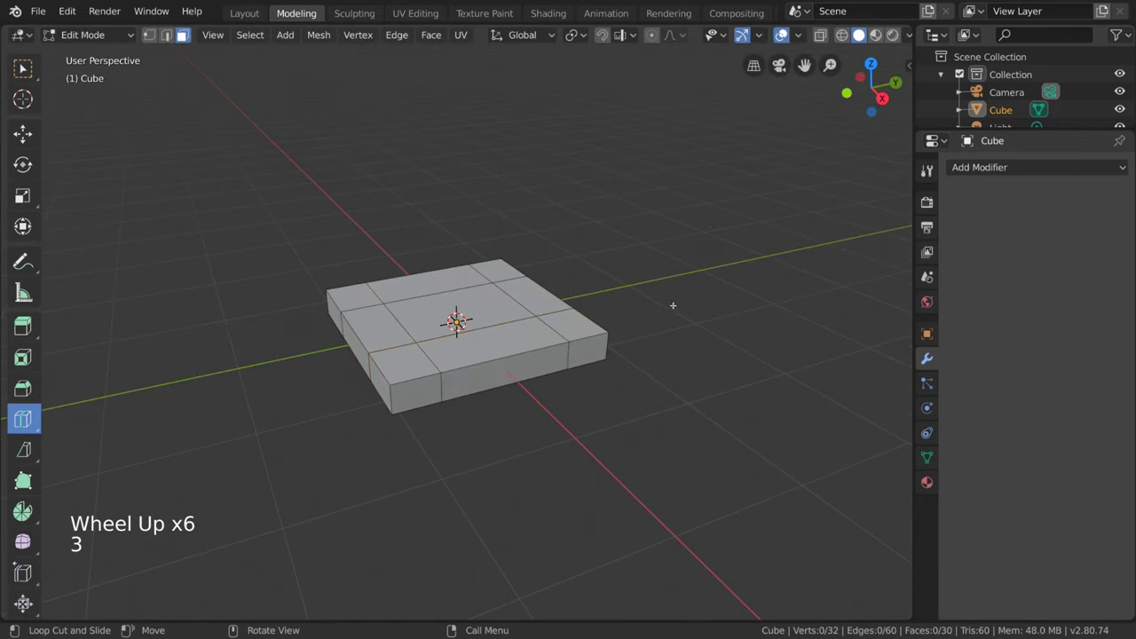
pyautogui.moveTo(673, 305); pyautogui.dragTo(645, 327, button='middle')
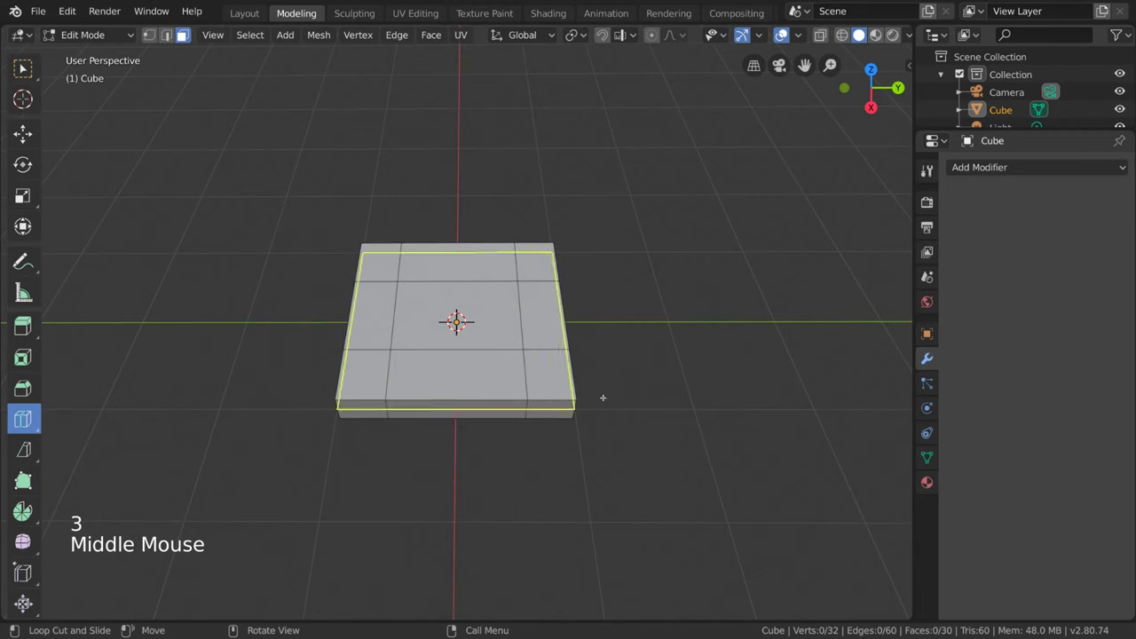
pyautogui.moveTo(603, 398); pyautogui.dragTo(538, 297, button='middle')
pyautogui.click(22, 68)
pyautogui.click(361, 299)
pyautogui.keyDown('shift'); pyautogui.click(377, 360); pyautogui.keyUp('shift')
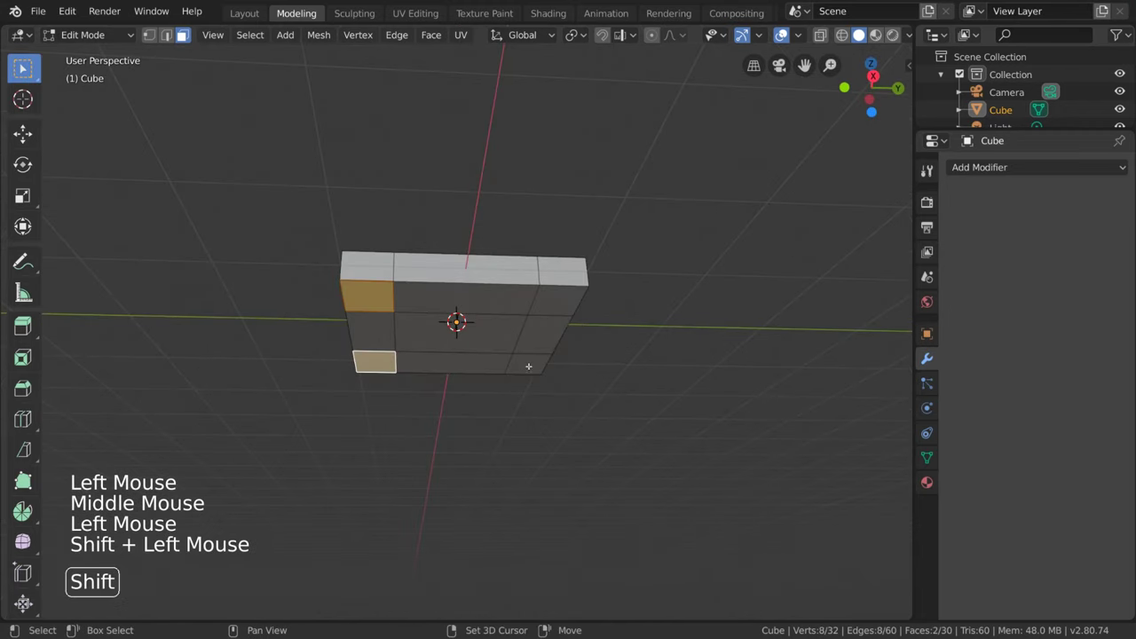
pyautogui.keyDown('shift'); pyautogui.click(528, 366); pyautogui.keyUp('shift')
pyautogui.keyDown('shift'); pyautogui.click(555, 306); pyautogui.keyUp('shift')
# Step: Add the three top faces along the slab's positive Y edge to the selection
pyautogui.moveTo(675, 257); pyautogui.dragTo(677, 332, button='middle')
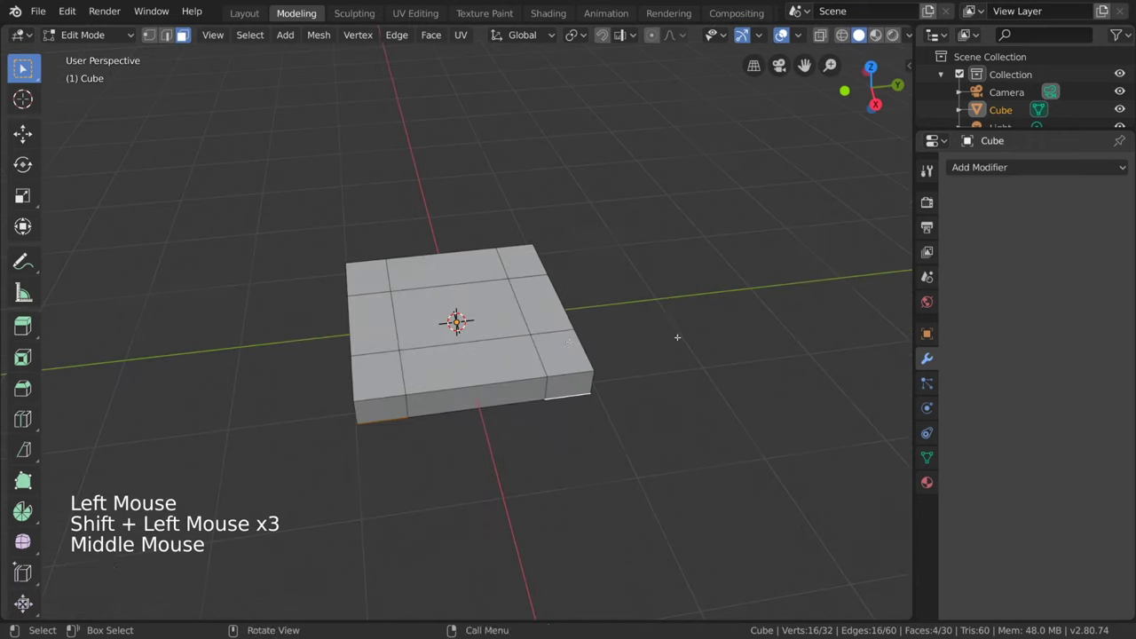
pyautogui.keyDown('shift'); pyautogui.click(568, 351); pyautogui.keyUp('shift')
pyautogui.keyDown('shift'); pyautogui.click(538, 302); pyautogui.keyUp('shift')
pyautogui.keyDown('shift'); pyautogui.click(521, 264); pyautogui.keyUp('shift')
# Step: Extrude the selected faces in place and scale them along Z to form four legs and a backrest
pyautogui.moveTo(612, 382); pyautogui.dragTo(636, 396, button='middle')
pyautogui.scroll(-3, 616, 365)
pyautogui.press('e')
pyautogui.press('s')
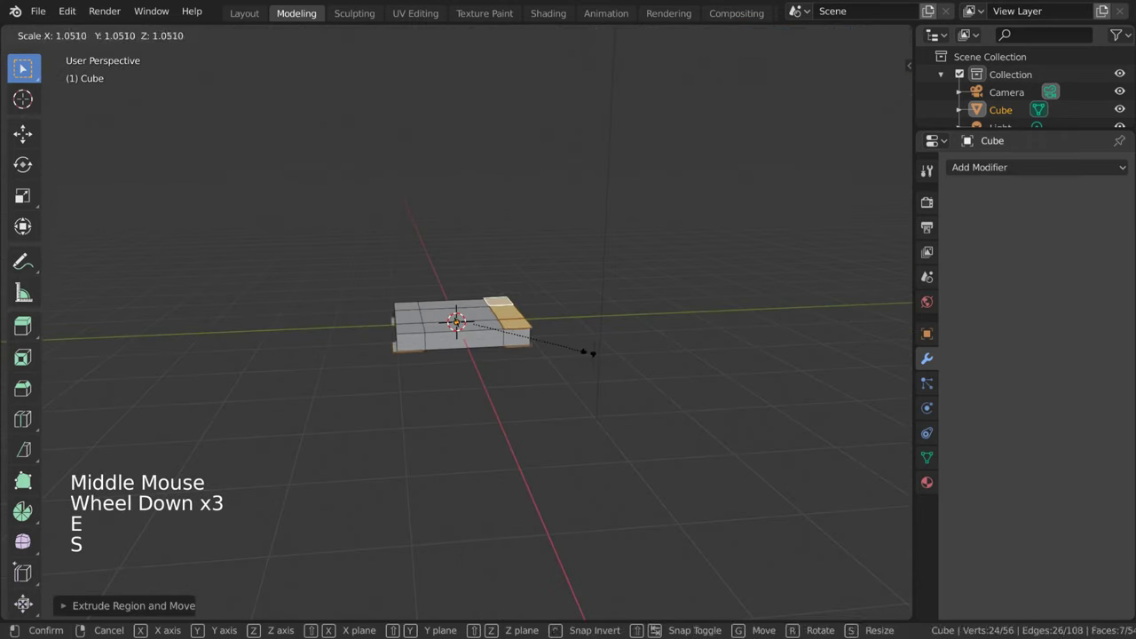
pyautogui.press('z')
pyautogui.click(560, 337)
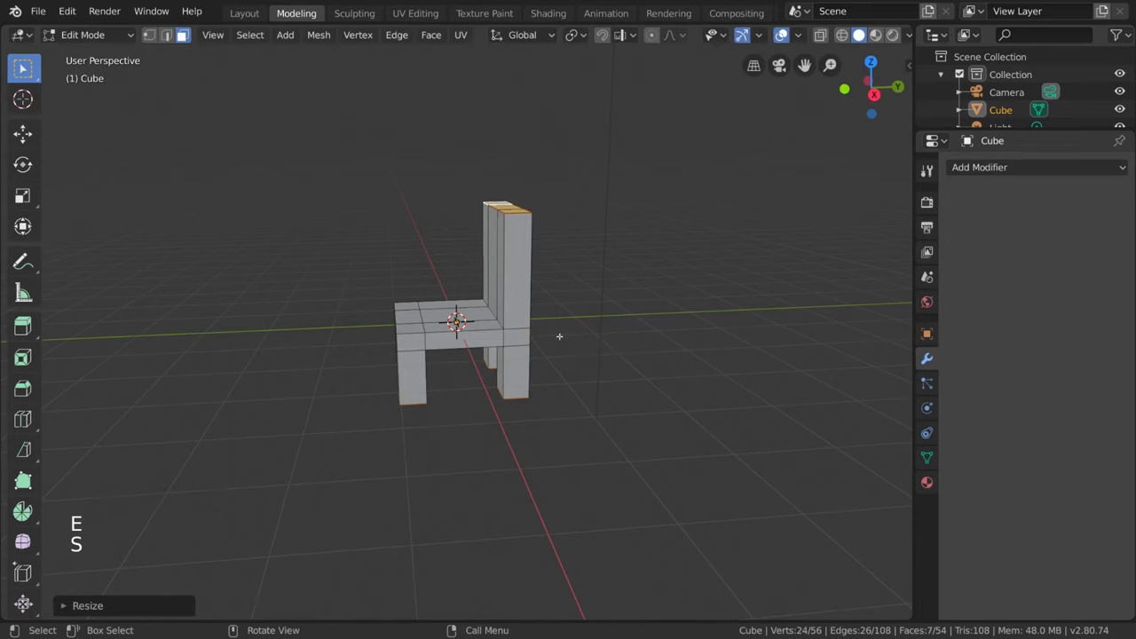
# Step: Scale the selected end faces further along Z to lengthen the chair's legs and backrest
pyautogui.press('s')
pyautogui.moveTo(560, 337)
pyautogui.mouseDown(button='middle')
pyautogui.moveTo(550, 332)
pyautogui.moveTo(594, 330)
pyautogui.moveTo(548, 320)
pyautogui.moveTo(690, 326)
pyautogui.moveTo(553, 332)
pyautogui.moveTo(572, 336)
pyautogui.mouseUp(button='middle')
pyautogui.press('z')
pyautogui.click(603, 342)
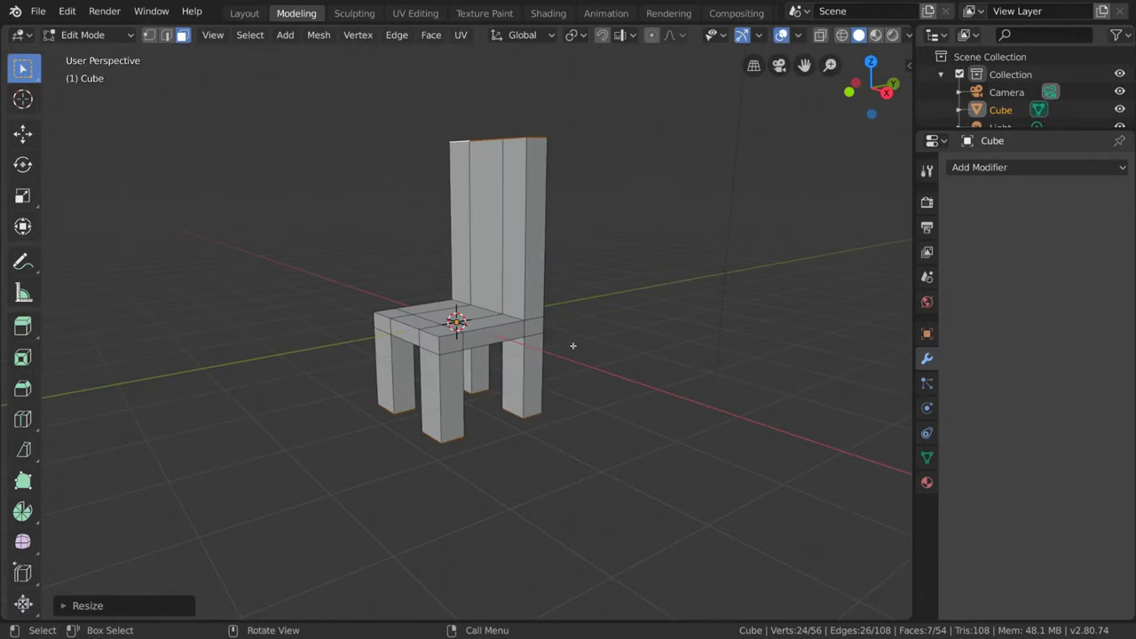